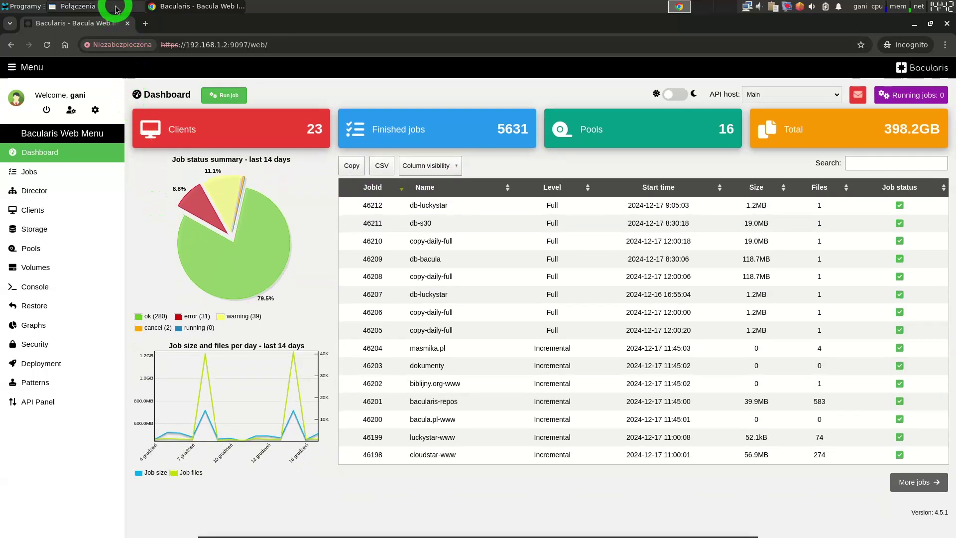
Switch to the remote Windows desktop in the VNC viewer
left_click(119, 6)
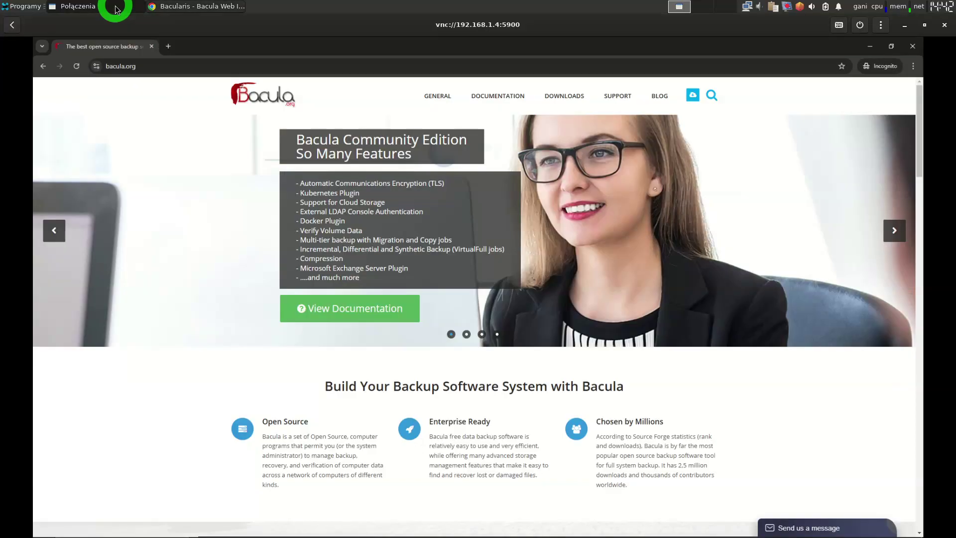
Open the bacula.org Windows Binaries downloads page, then close the Chrome browser
left_click(133, 64)
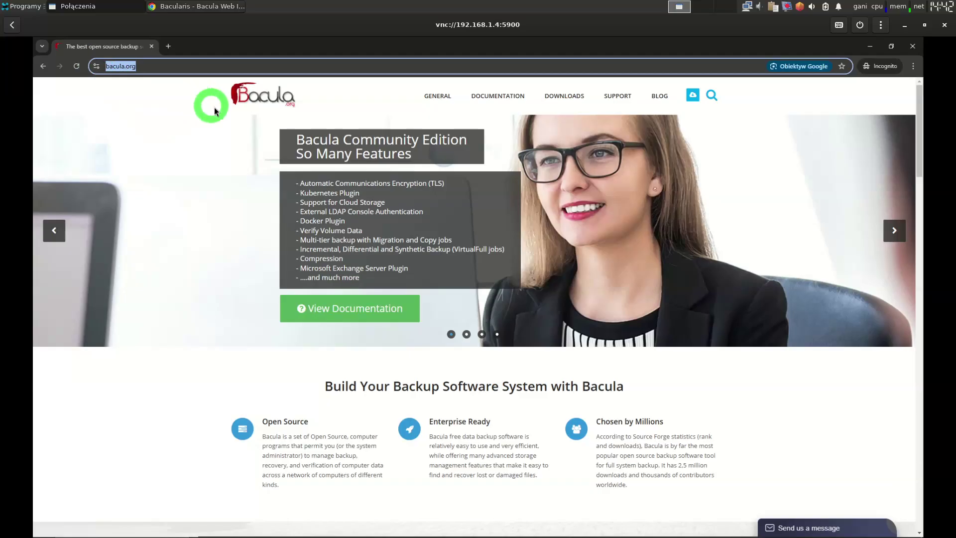
mouse_move(568, 97)
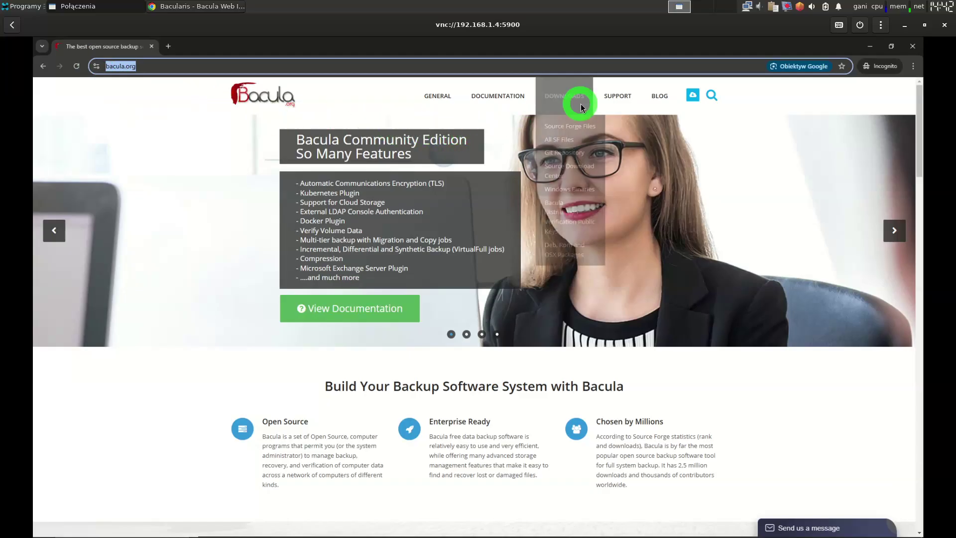
left_click(572, 192)
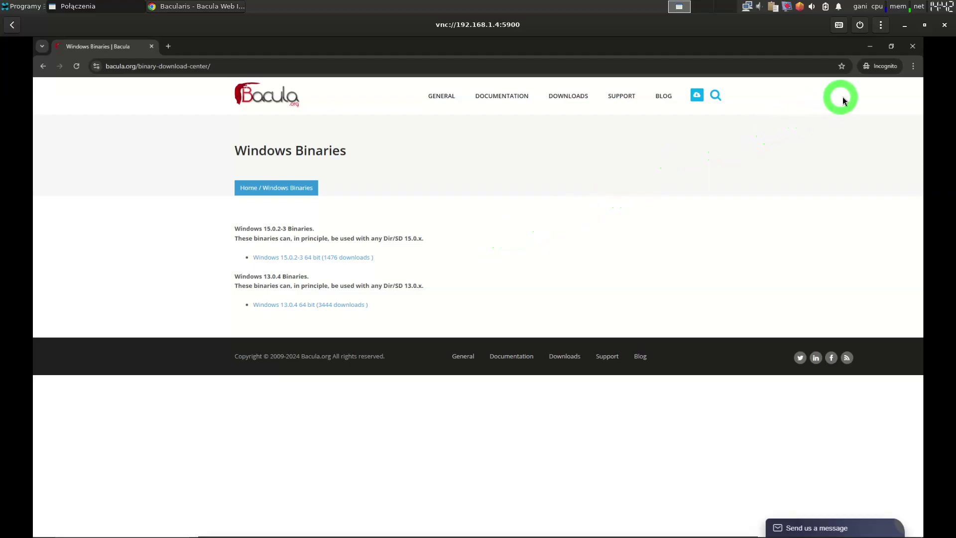
left_click(912, 48)
Launch the Bacula 64 bit installer with administrator rights
double_click(474, 253)
left_click(618, 246)
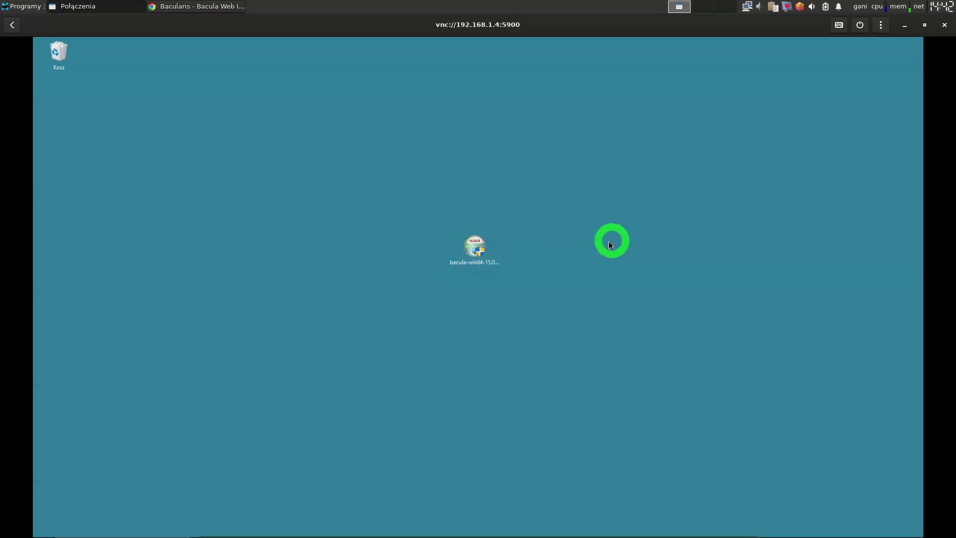
left_click(473, 249)
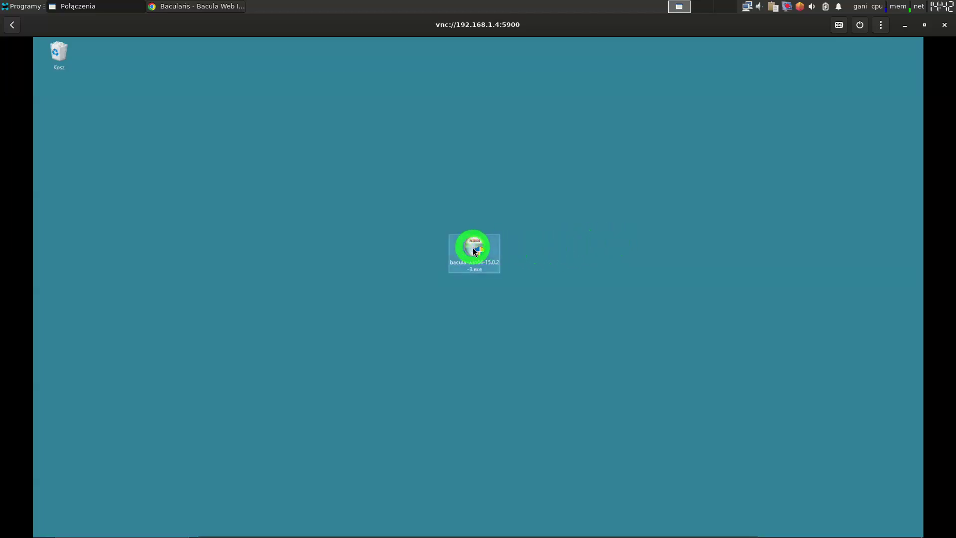
right_click(474, 249)
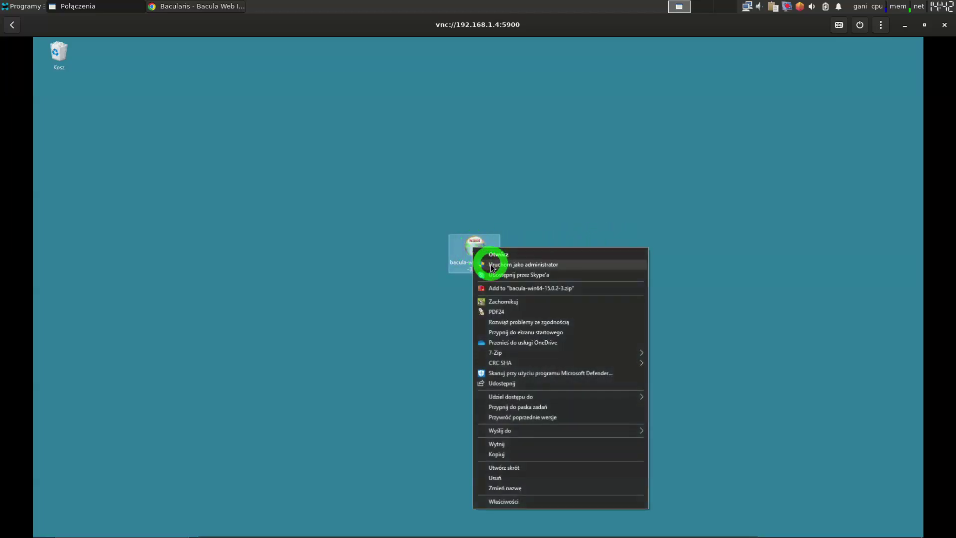
left_click(491, 264)
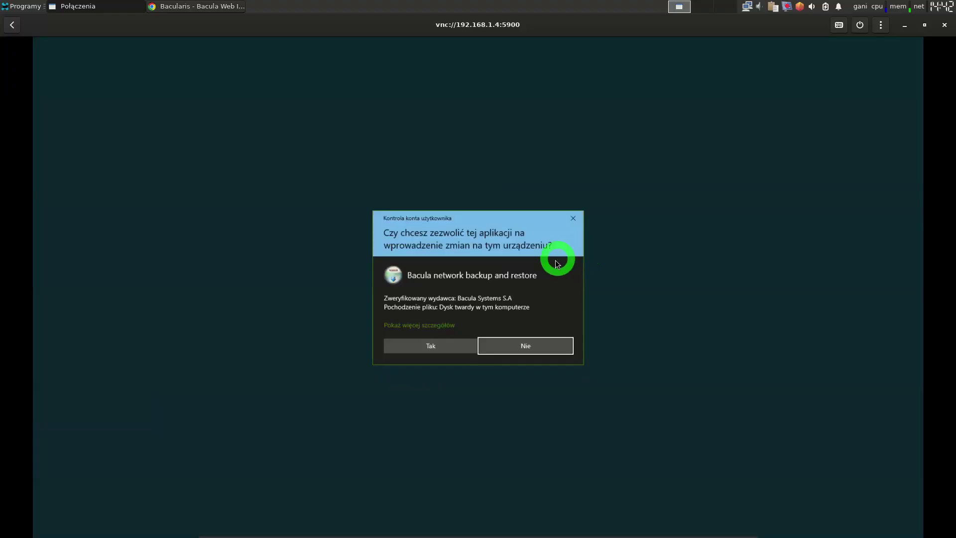
left_click(429, 342)
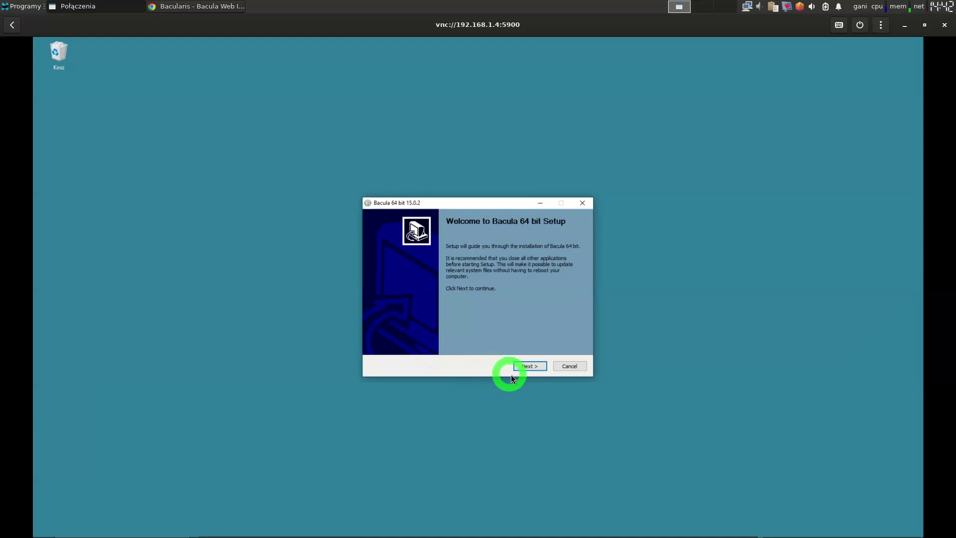
Accept the license and choose a Custom install with only Client File Service
left_click(529, 366)
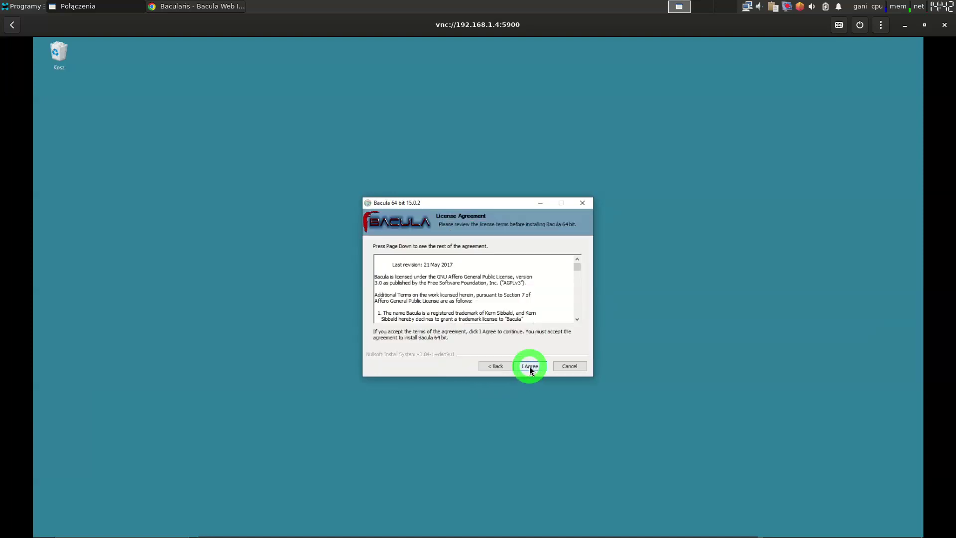
left_click(530, 366)
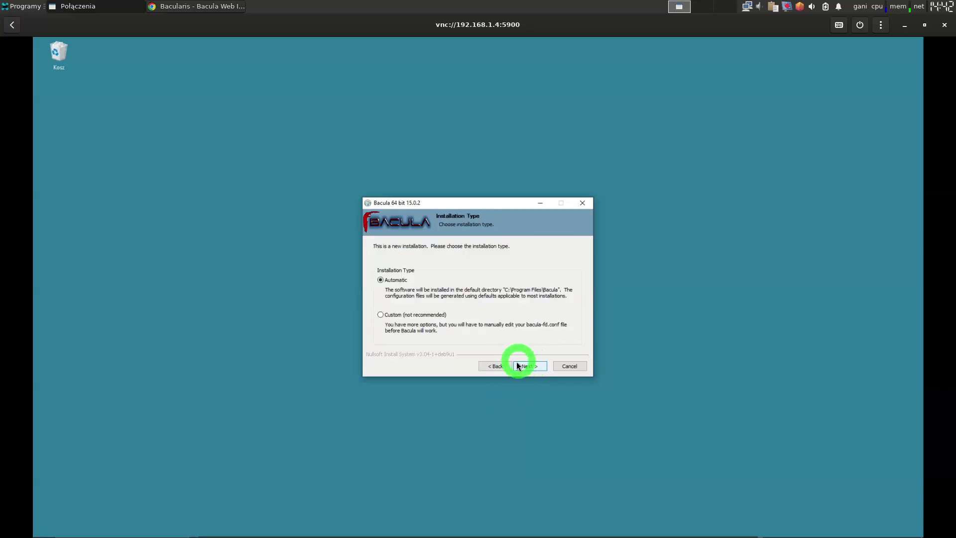
left_click(381, 316)
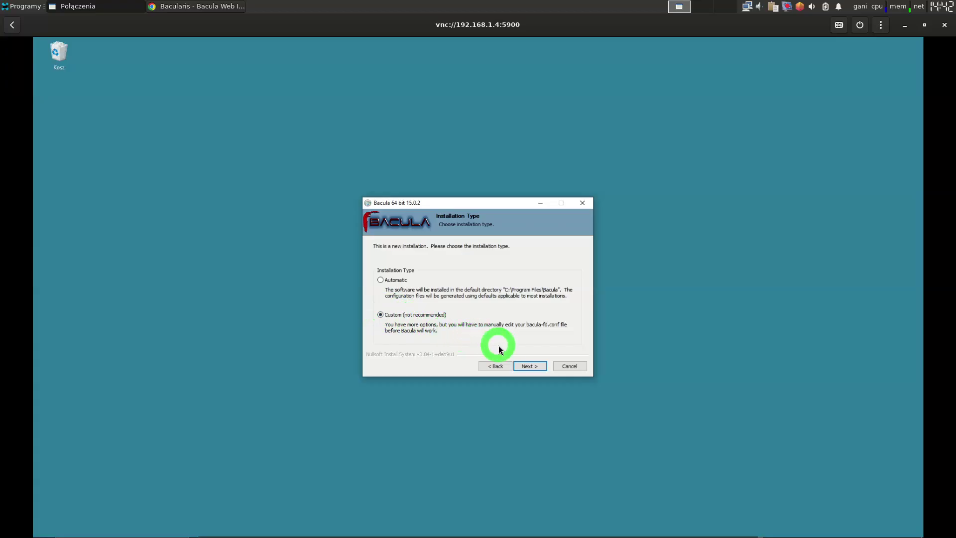
left_click(522, 364)
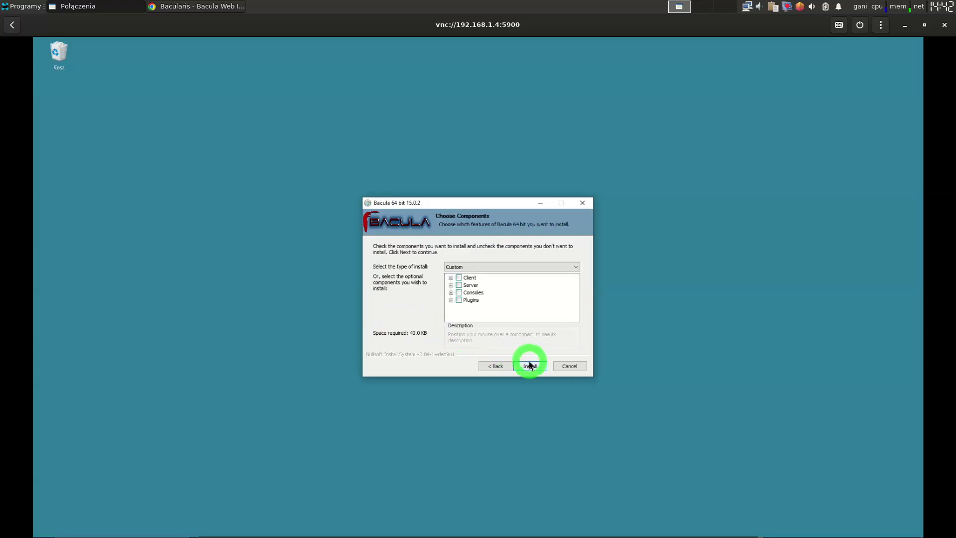
left_click(451, 278)
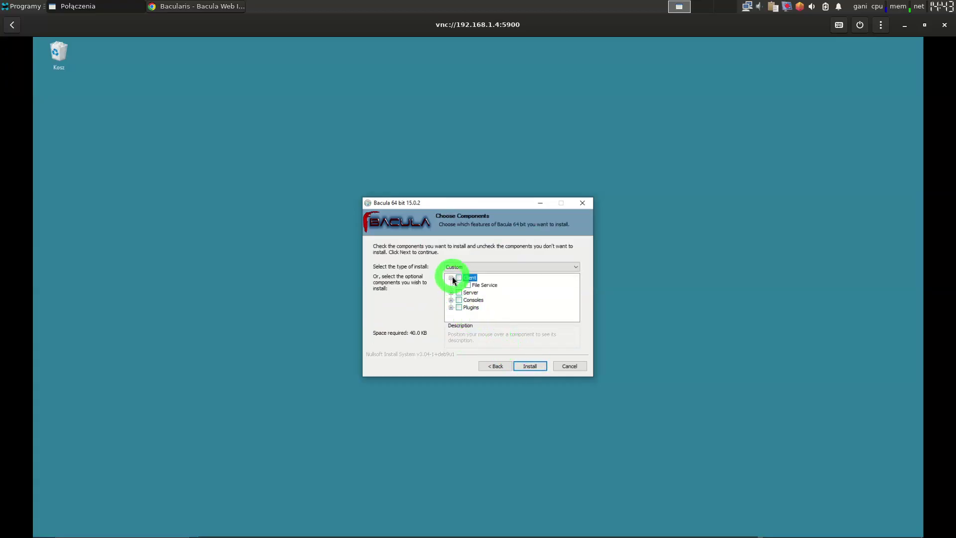
left_click(467, 285)
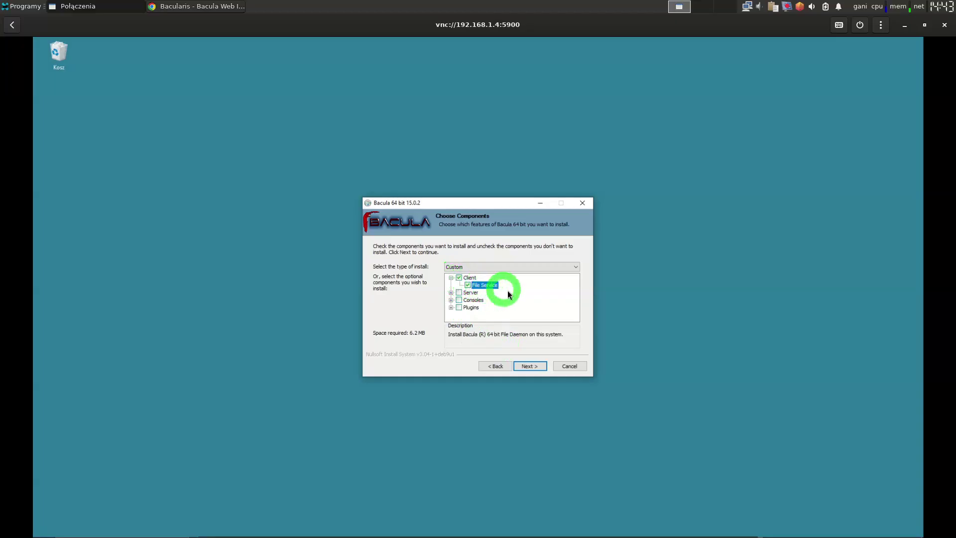
left_click(533, 362)
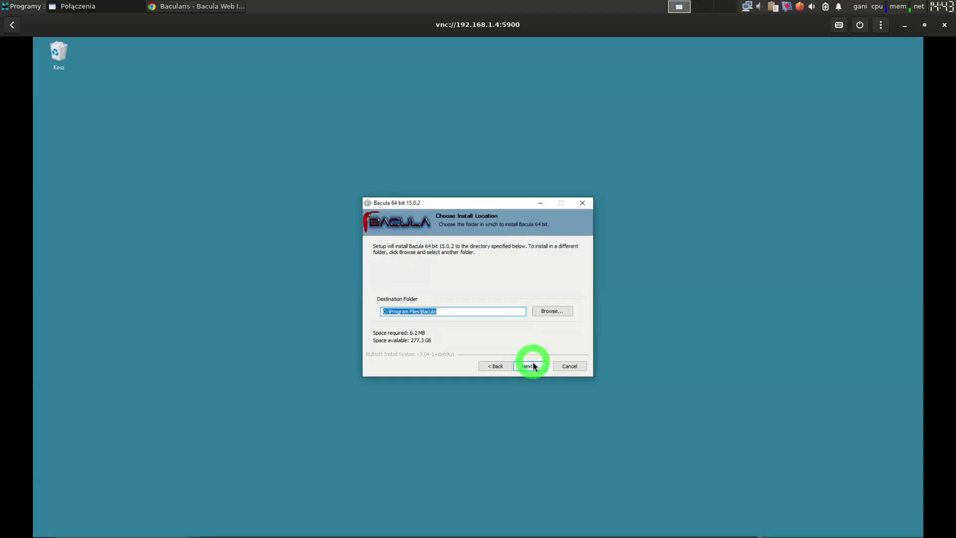
Keep C:\Program Files\Bacula, name the client windows-fd, and replace its password
left_click(533, 362)
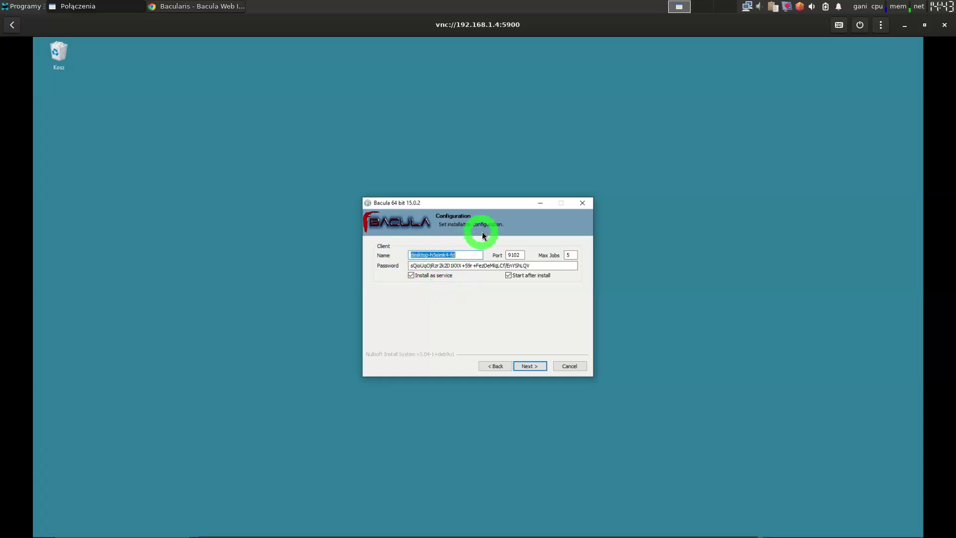
key("BackSpace")
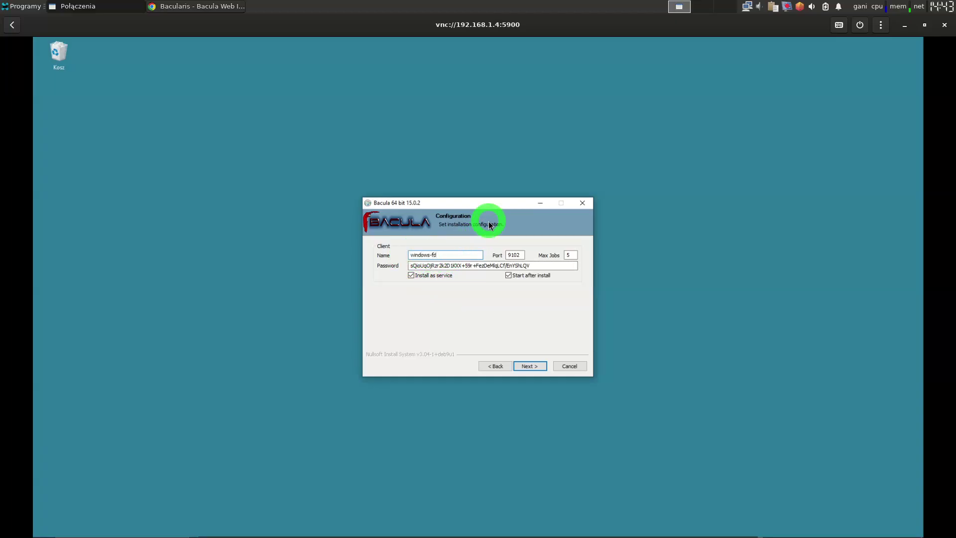
left_click(550, 265)
key("ctrl+a")
key("BackSpace")
type("abcde")
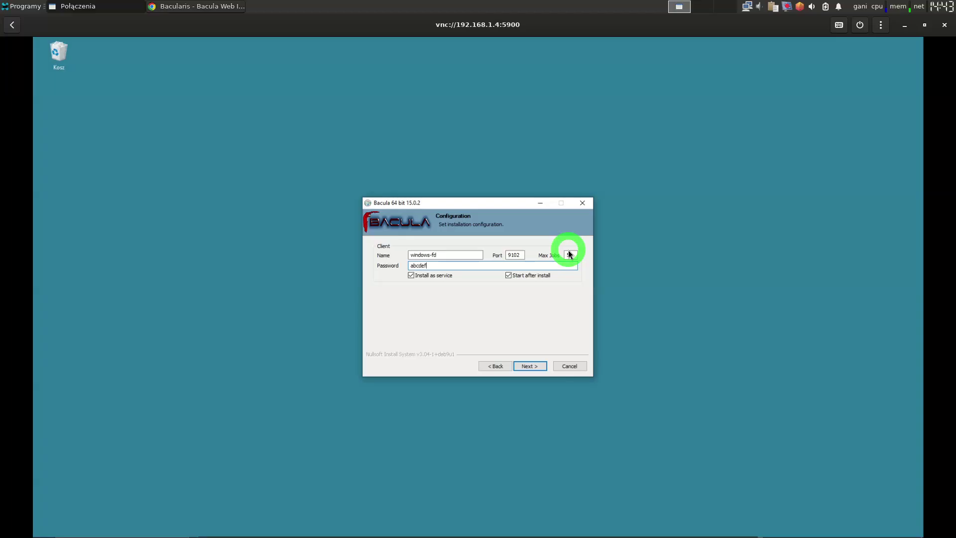
left_click(535, 364)
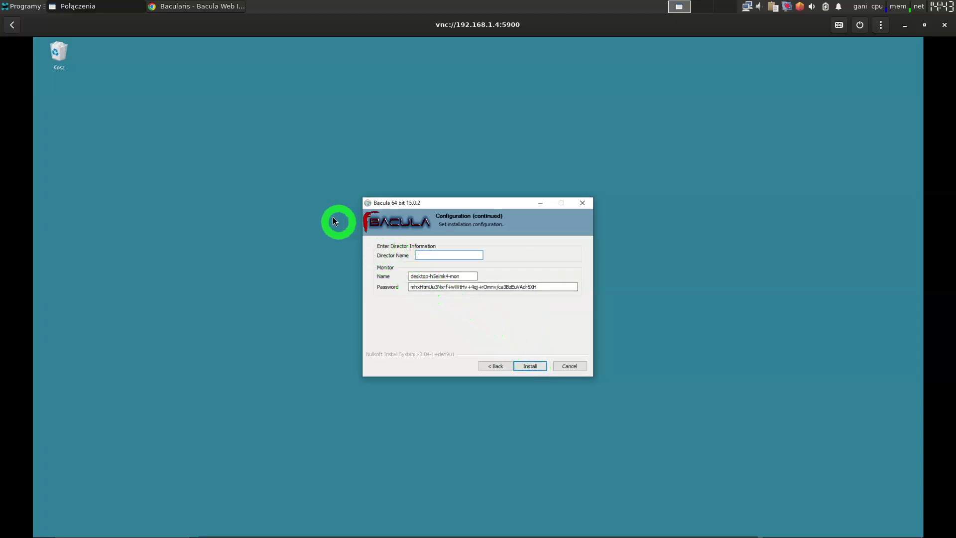
left_click(209, 11)
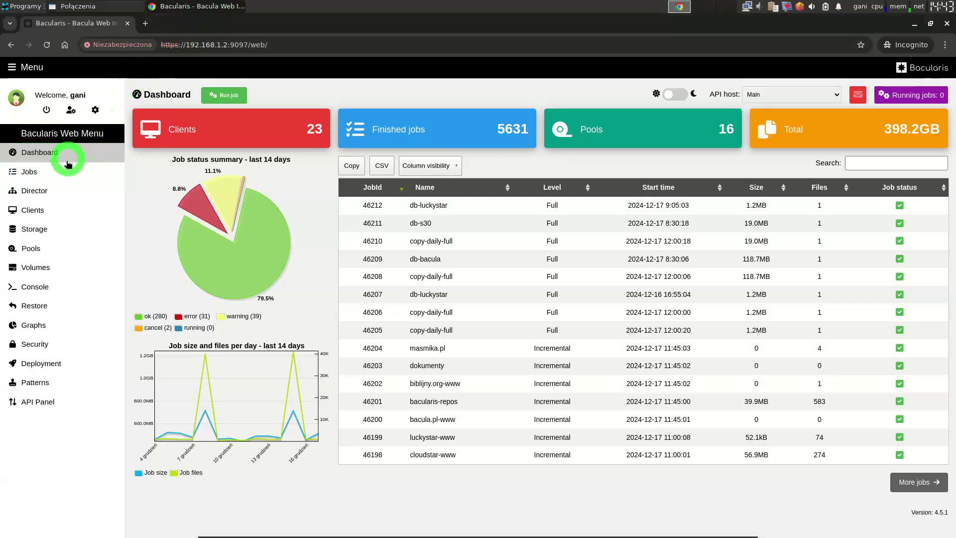
left_click(52, 190)
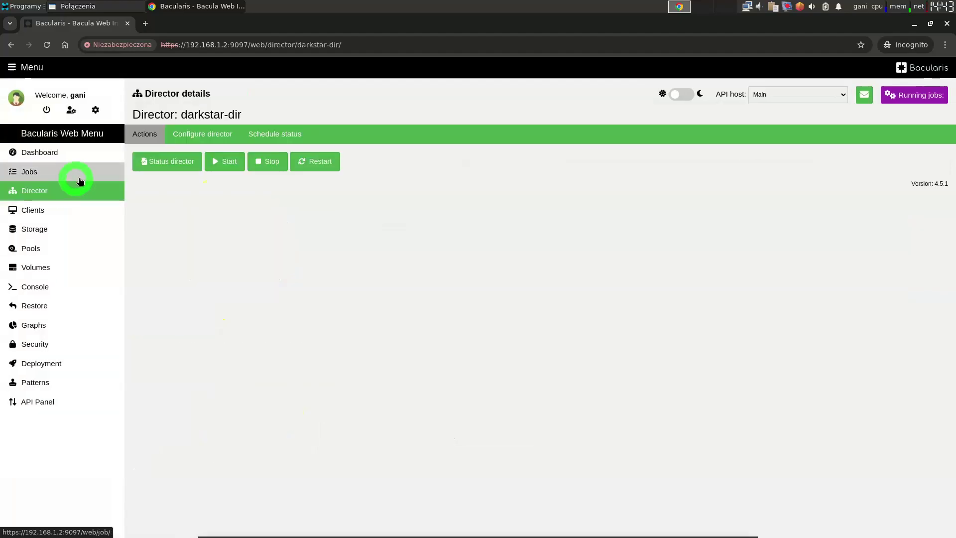
left_click(191, 145)
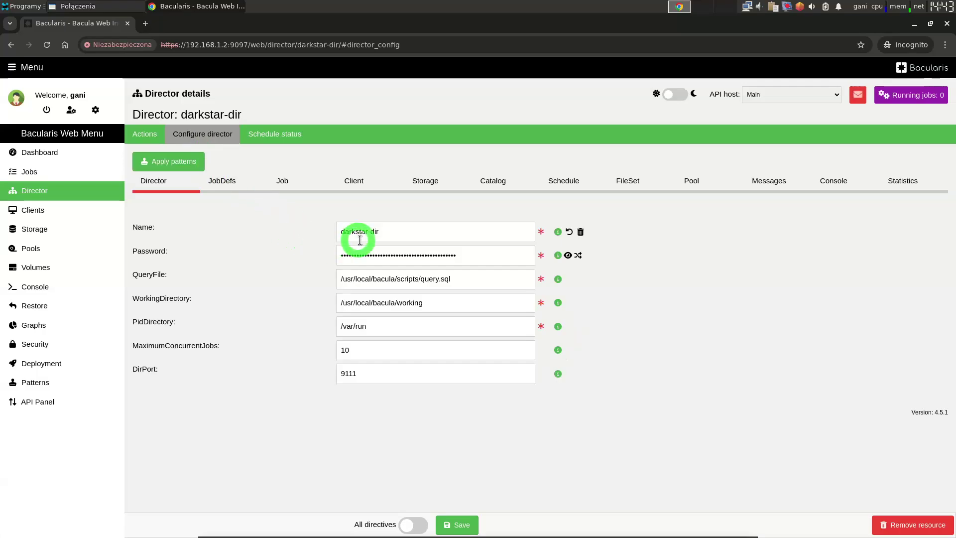
left_click_drag(398, 230, 248, 213)
left_click(248, 213)
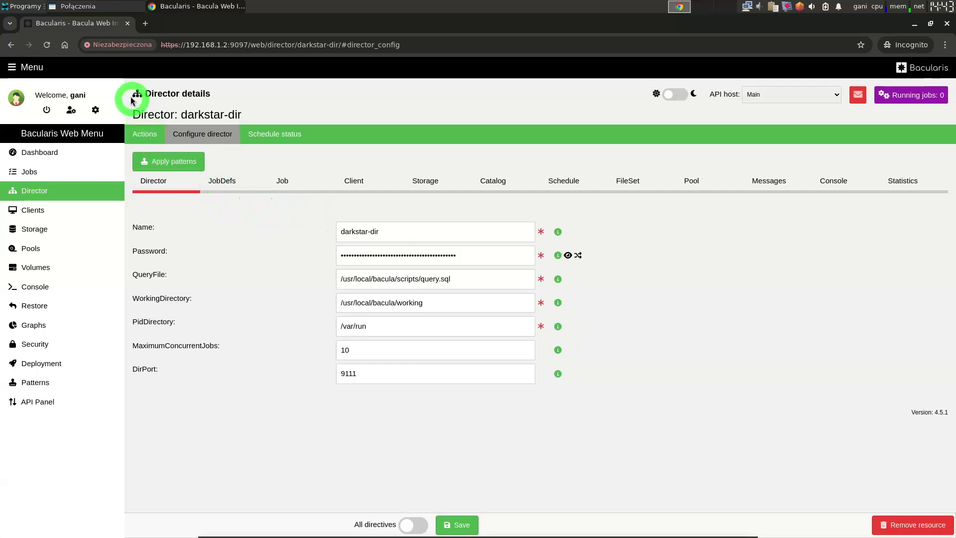
left_click(114, 7)
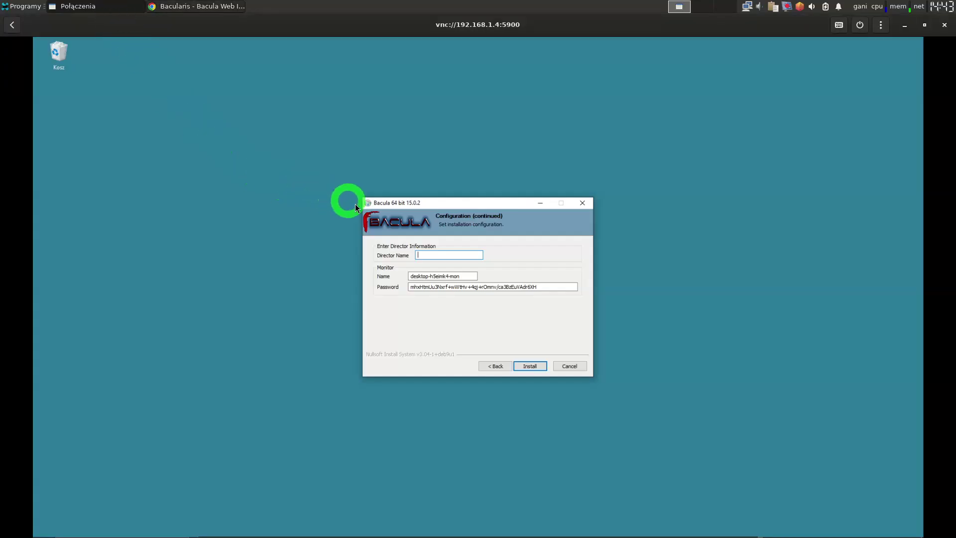
Enter darkstar-dir as Director Name, install, finish the wizard, and return to Bacularis
type("darkstar-dir")
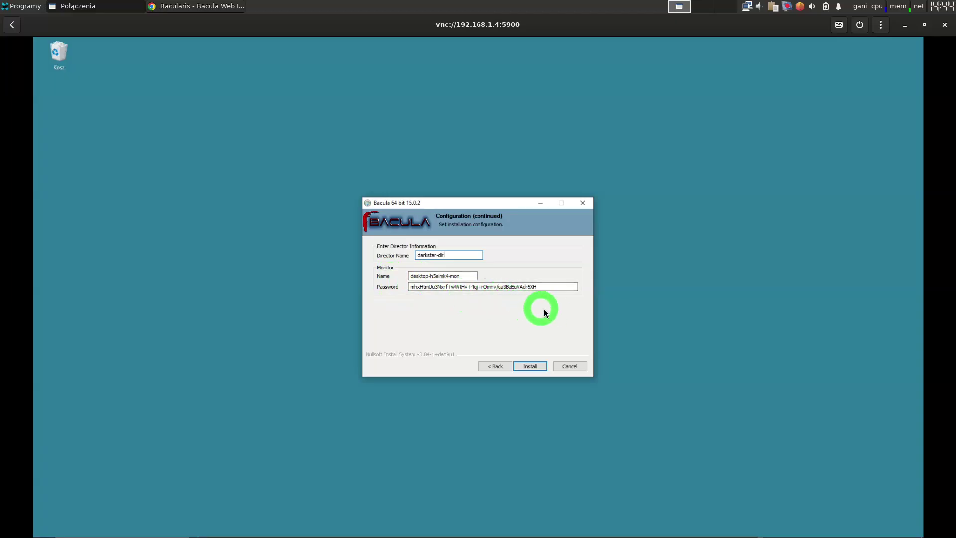
left_click(529, 367)
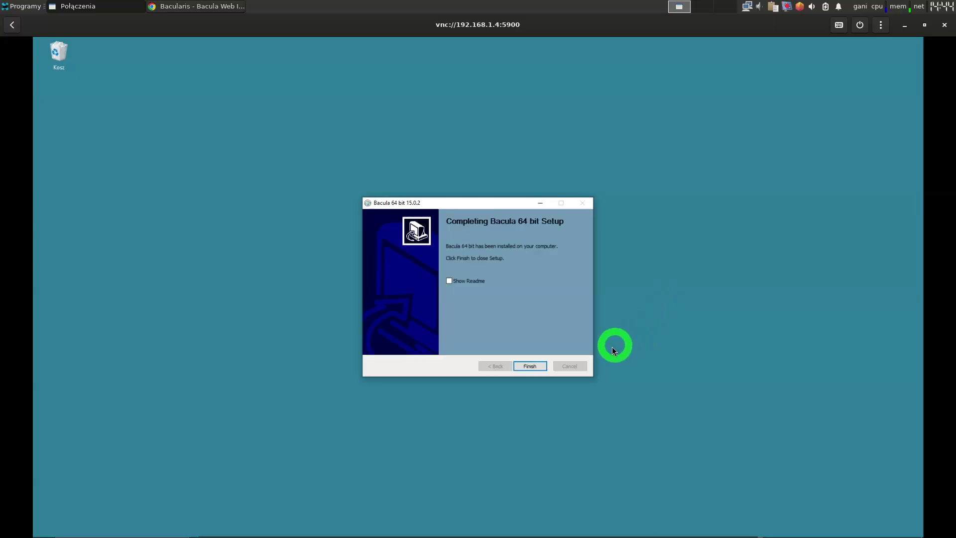
left_click(530, 367)
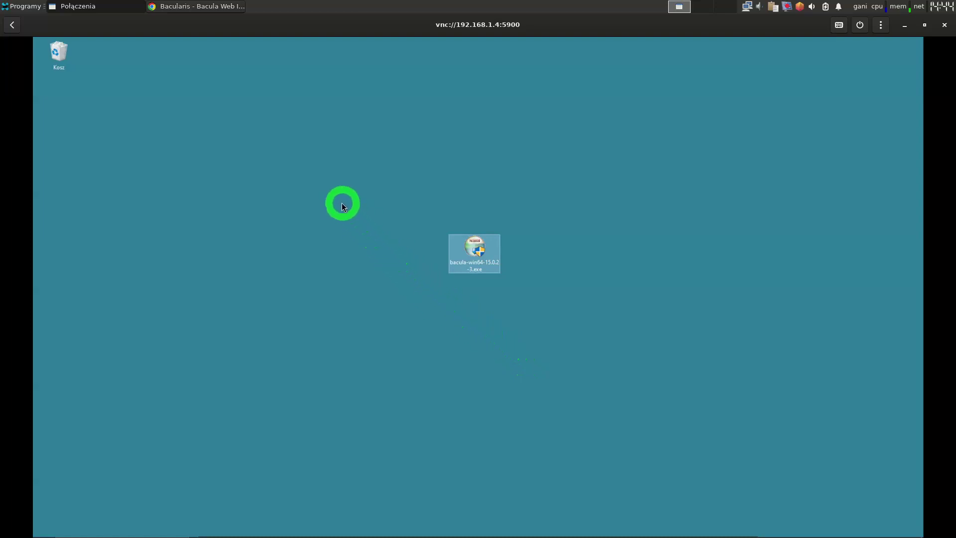
left_click(182, 6)
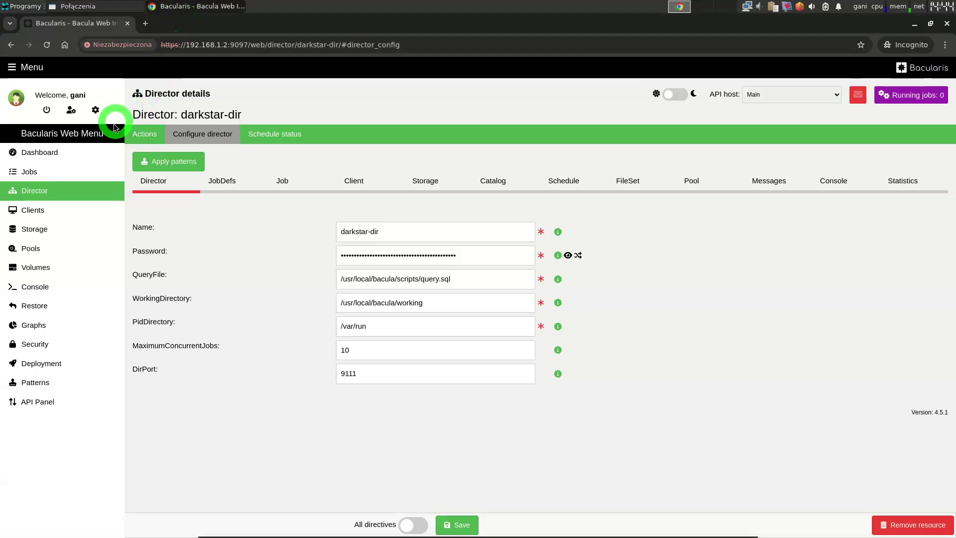
From the Clients list, start a new client named windows-fd at 192.168.1.4
left_click(38, 211)
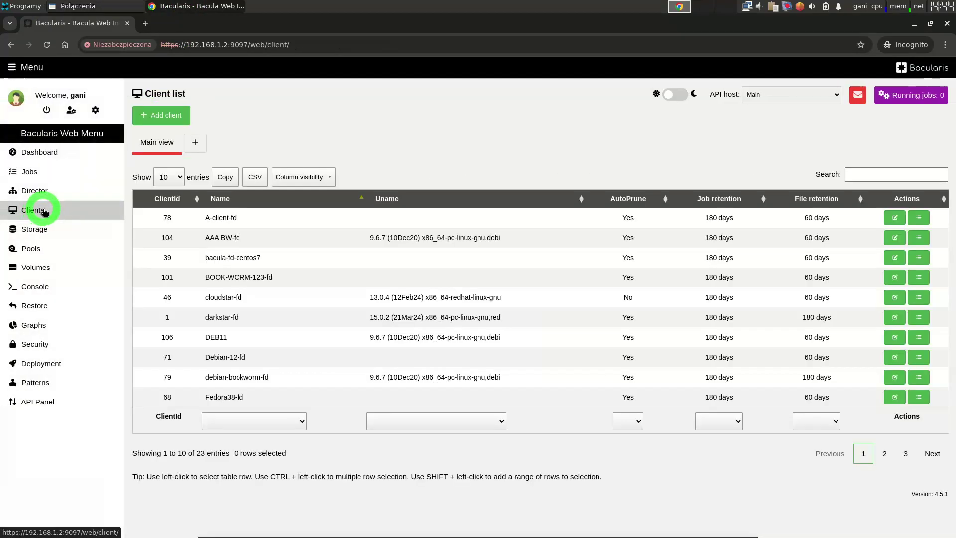
left_click(167, 115)
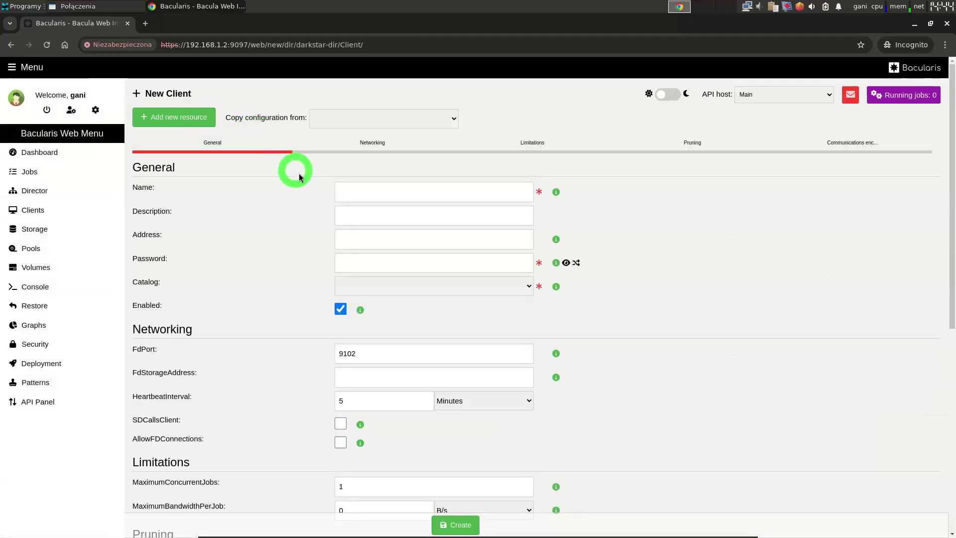
left_click(374, 195)
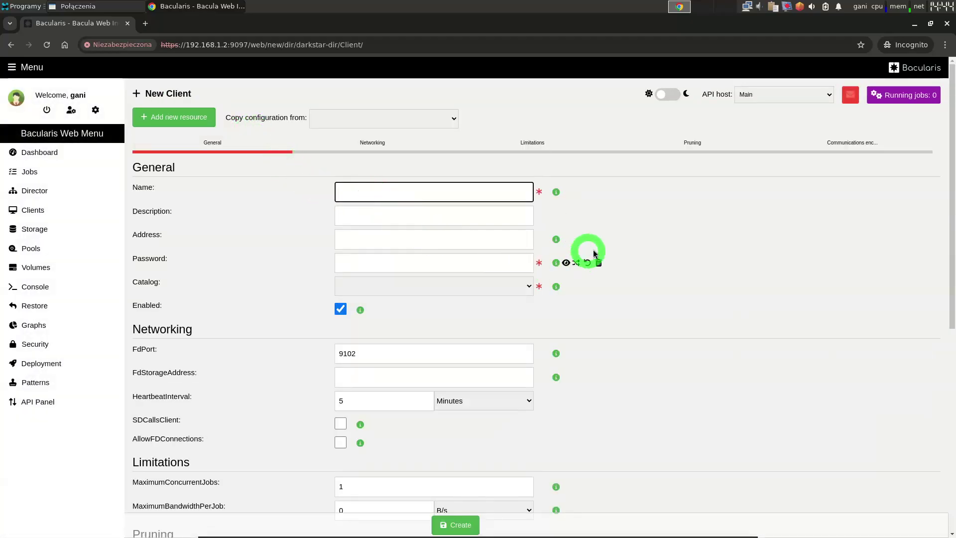
type("windows-fd")
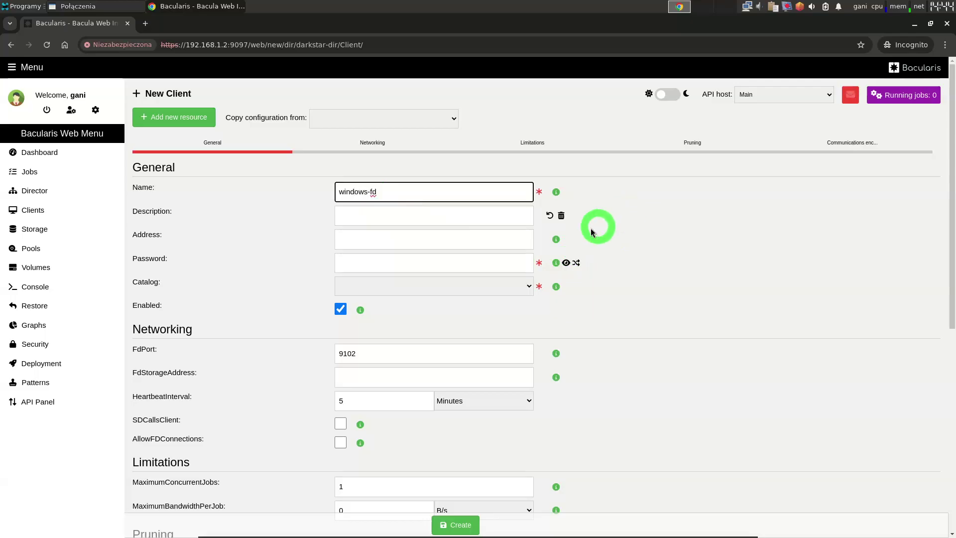
left_click(418, 236)
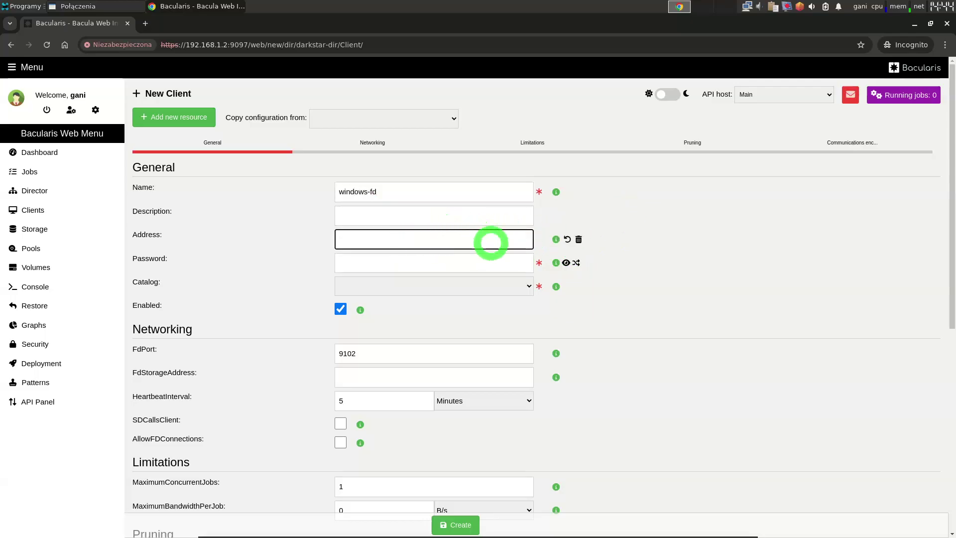
type("192.168.1.4")
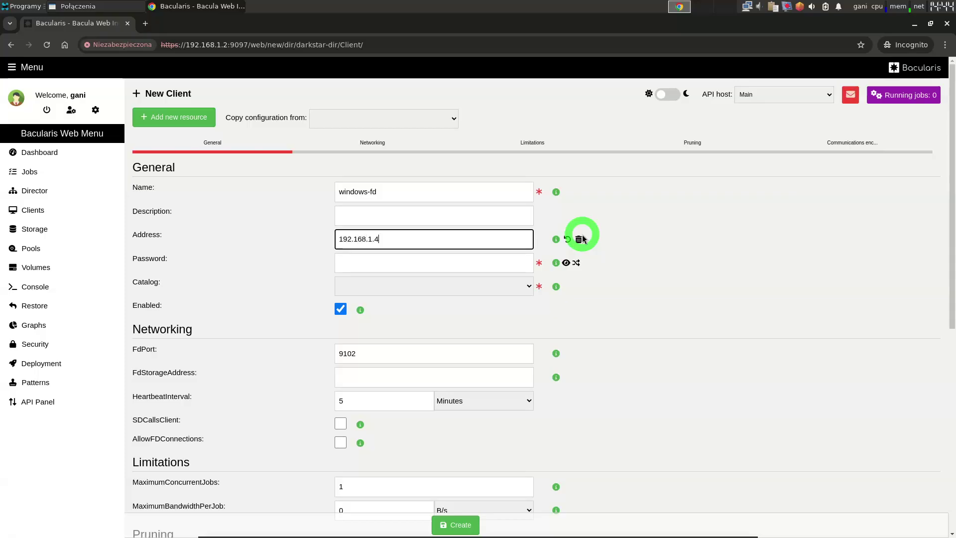
Enter the client password, choose MyCatalog as catalog, and create the client
left_click(485, 259)
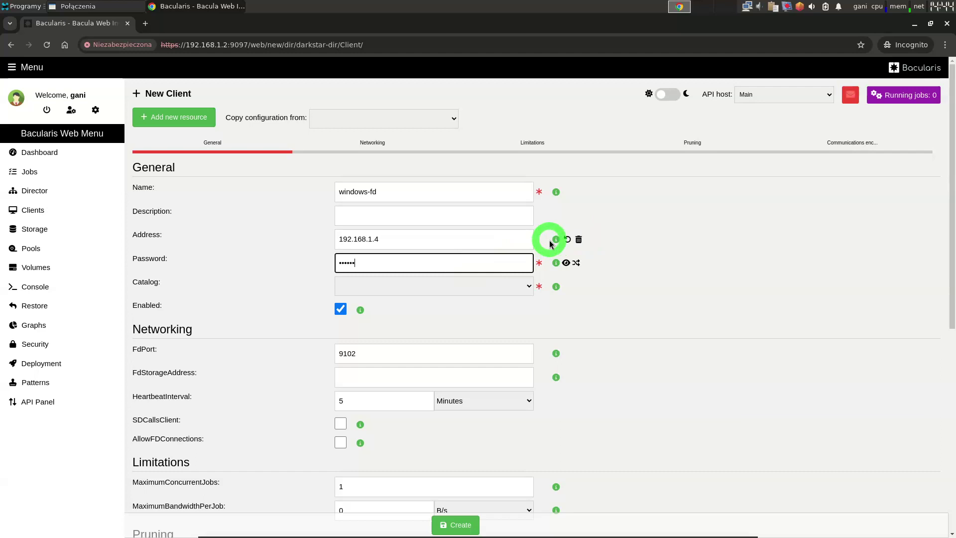
left_click(566, 263)
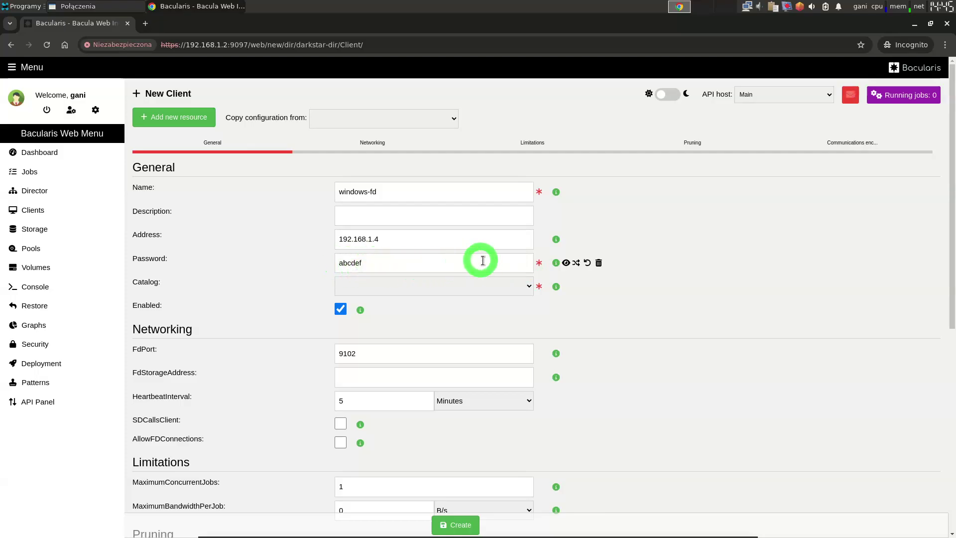
left_click(438, 286)
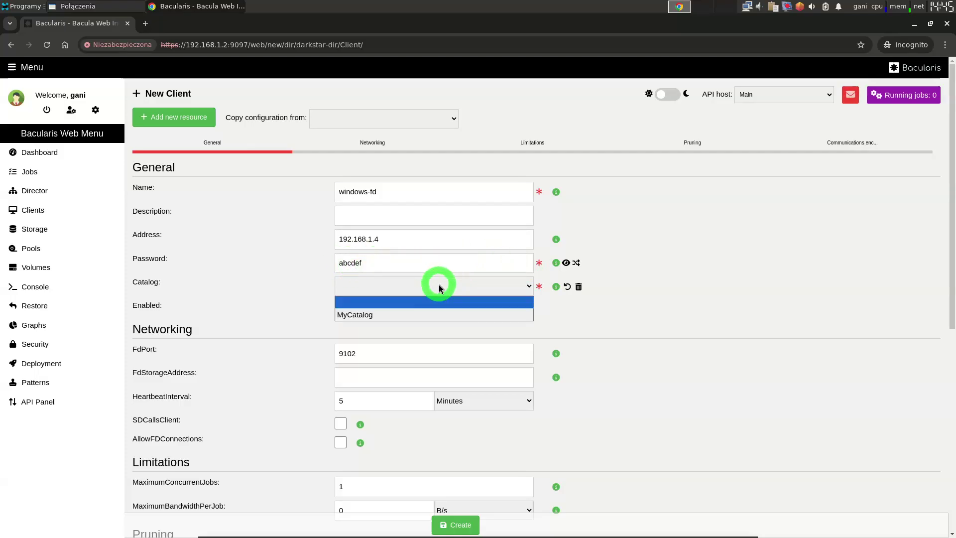
left_click(434, 310)
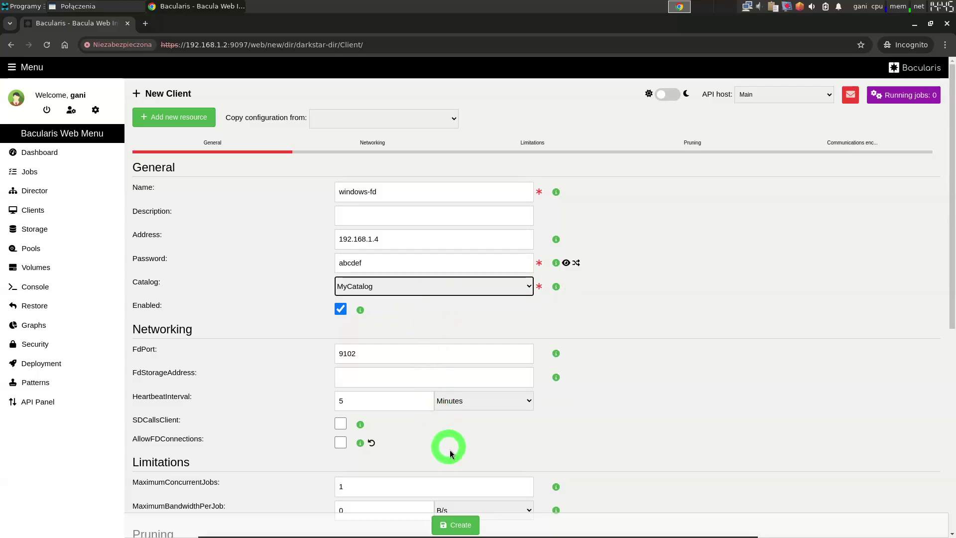
left_click(461, 523)
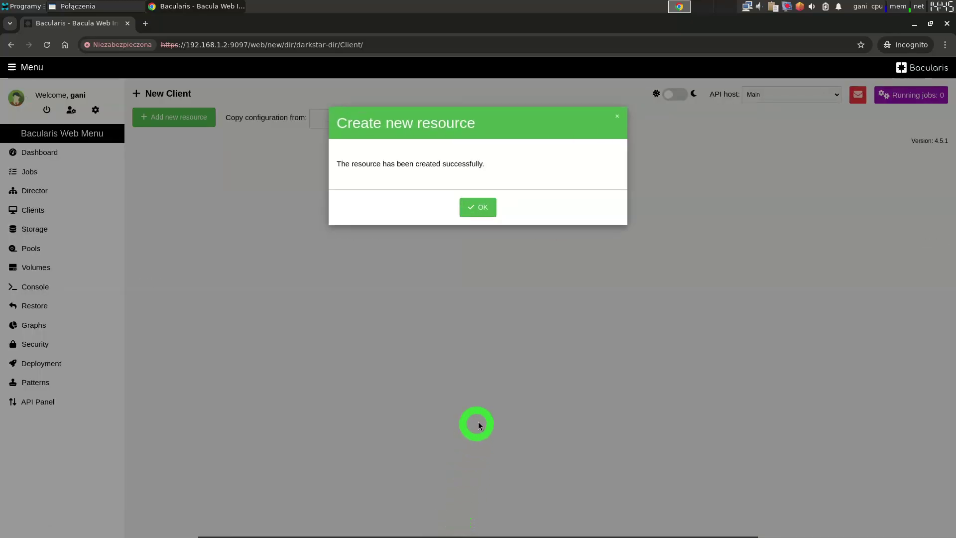
Check windows-fd's raw status (15.0.2, Windows 10), then return to the darkstar-dir director page
left_click(481, 206)
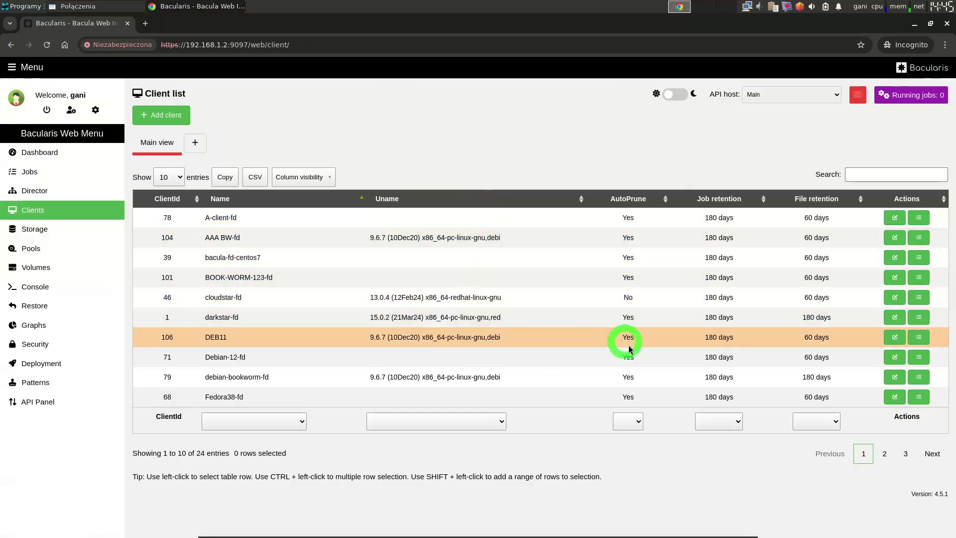
left_click(903, 452)
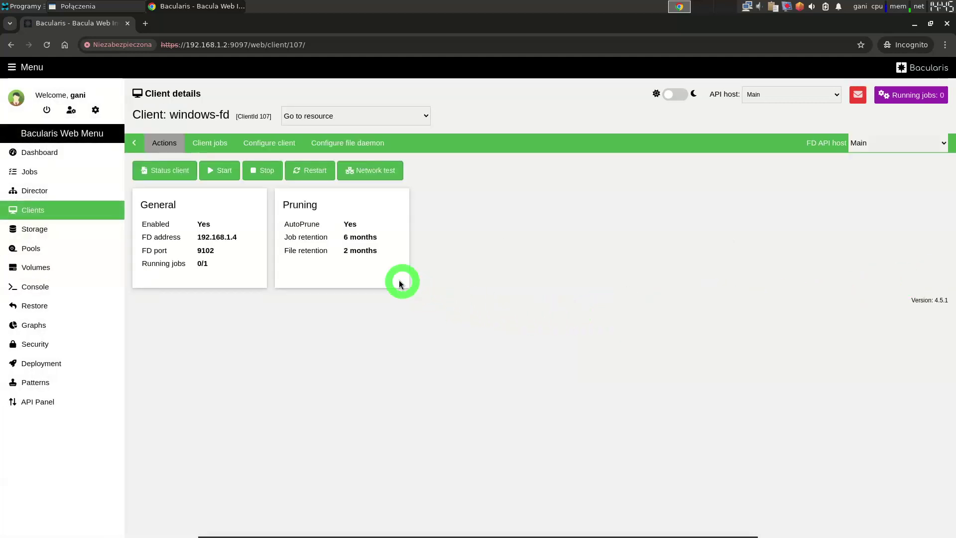
left_click(171, 177)
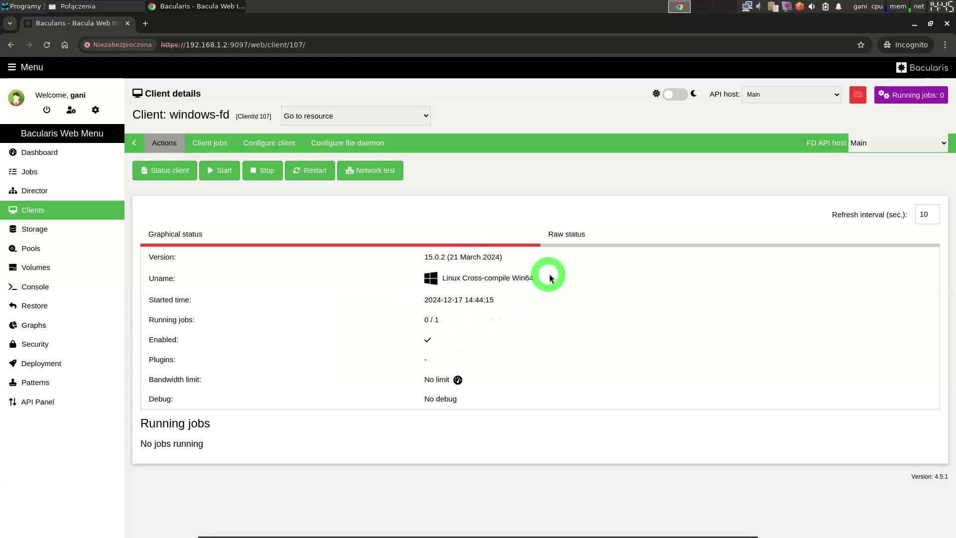
left_click(577, 235)
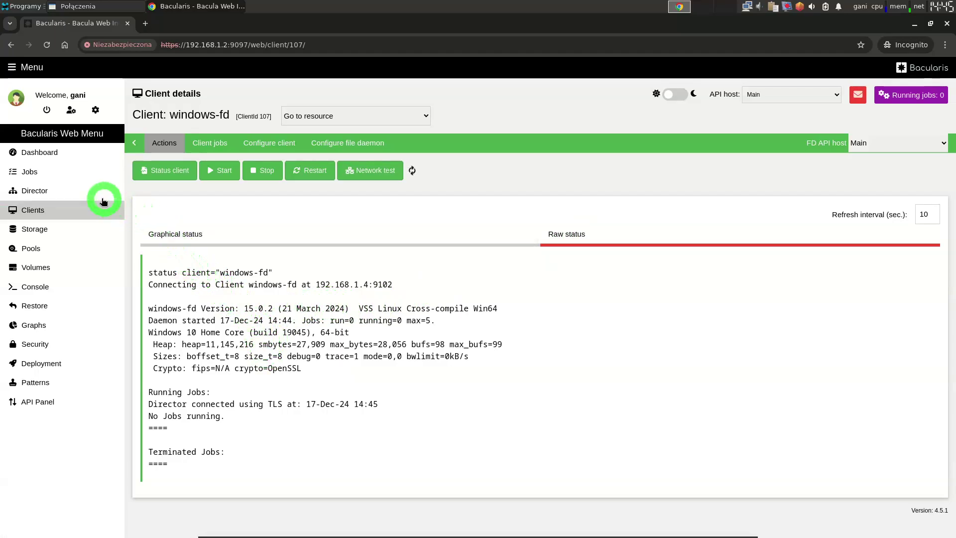
left_click(75, 193)
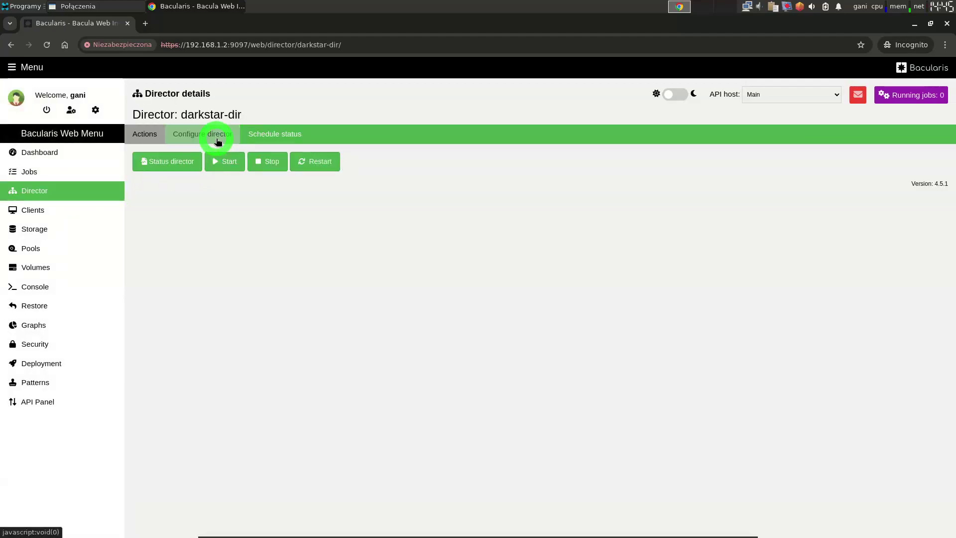
Create a new FileSet with Include #1 and open its file browser
left_click(212, 135)
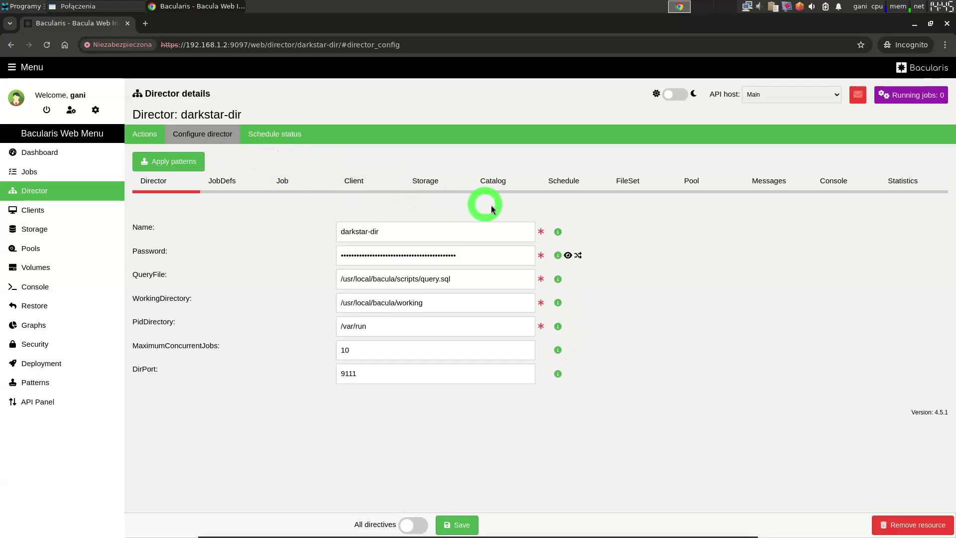
left_click(622, 193)
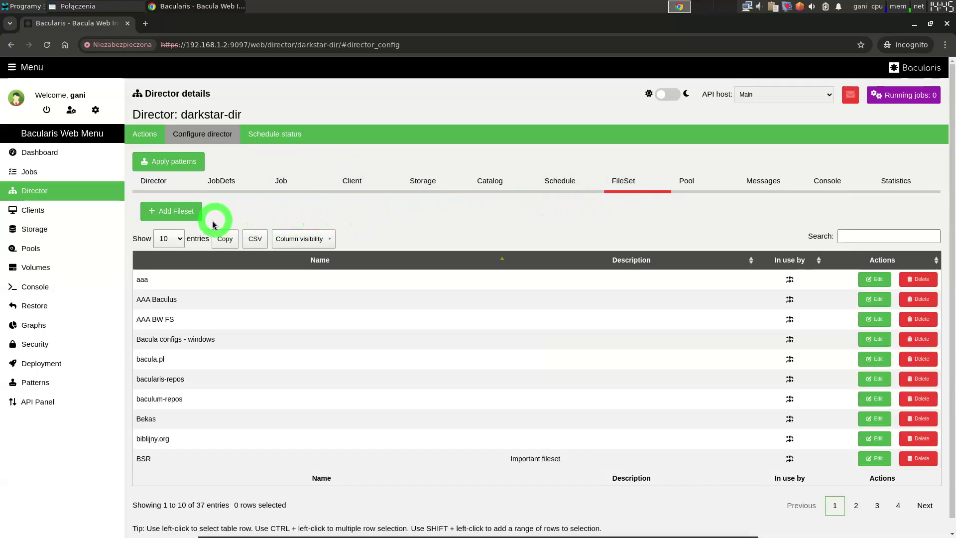
left_click(197, 222)
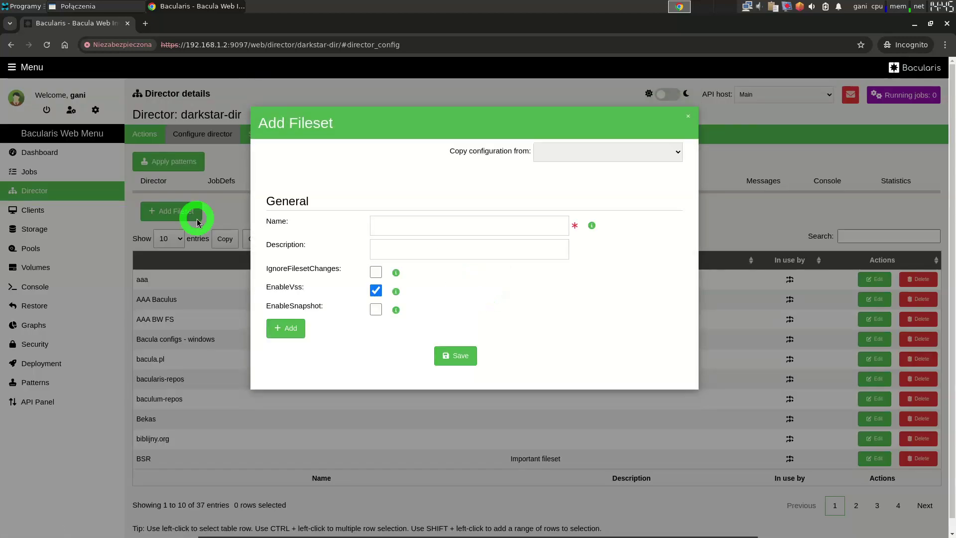
left_click(290, 329)
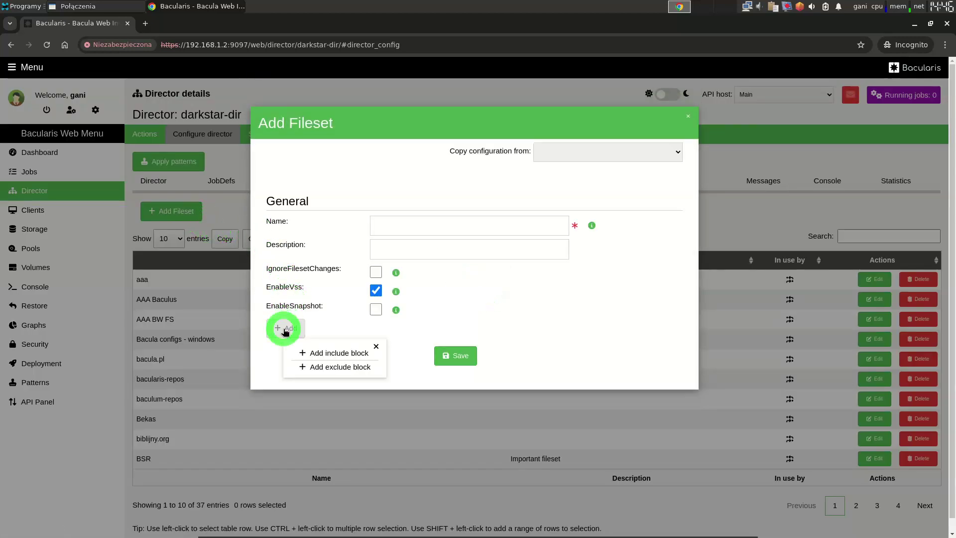
left_click(330, 353)
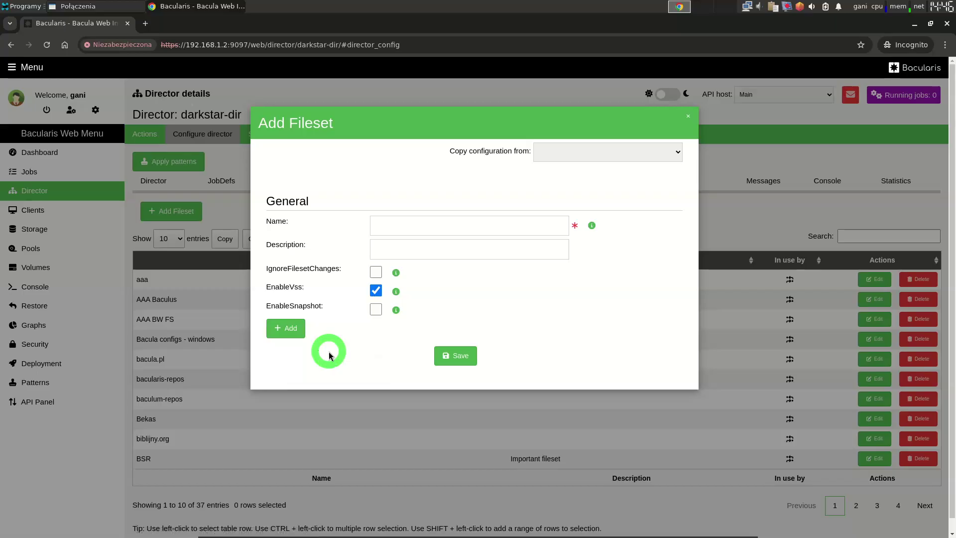
left_click(304, 387)
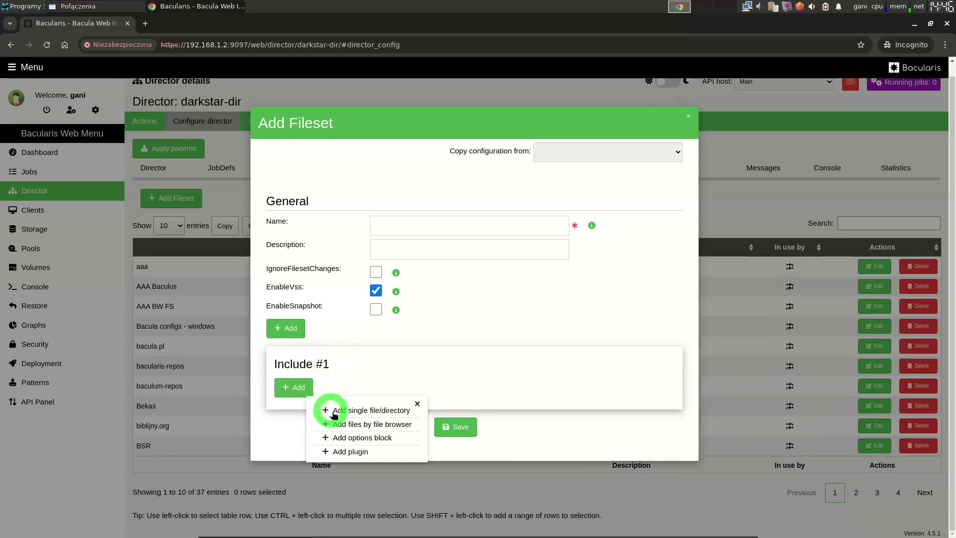
left_click(391, 424)
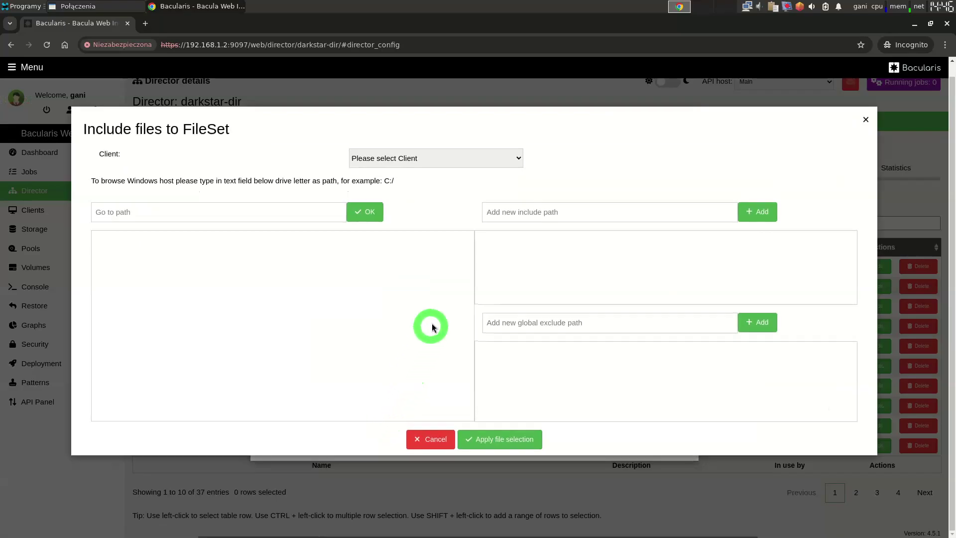
Browse windows-fd and add a C:/$Recycle.Bin user folder to the exclude list
left_click(405, 159)
scroll(363, 229, "down", 2)
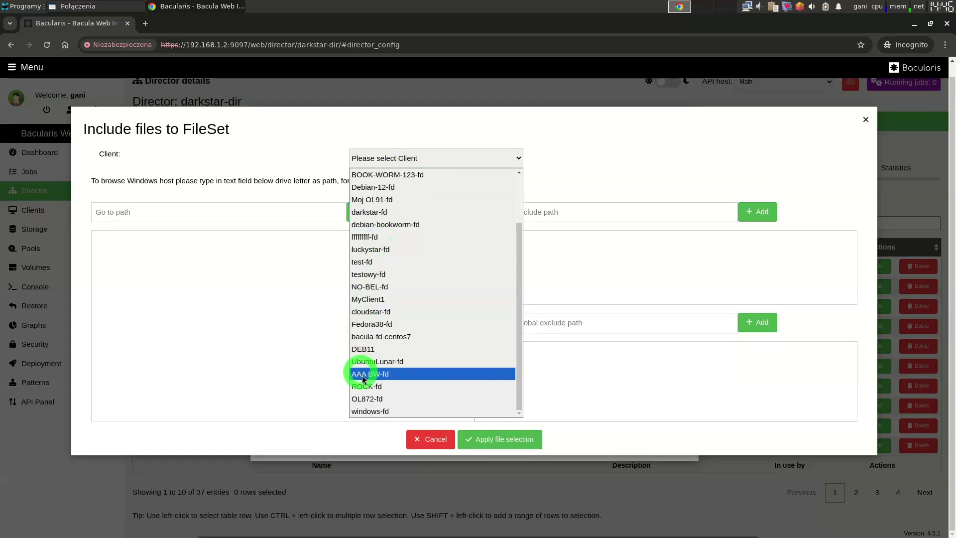
left_click(428, 410)
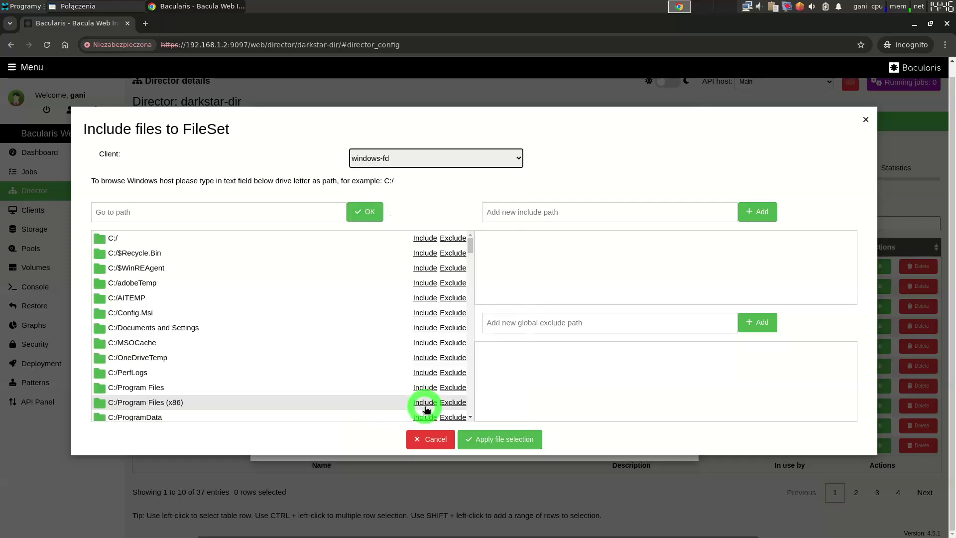
left_click(183, 253)
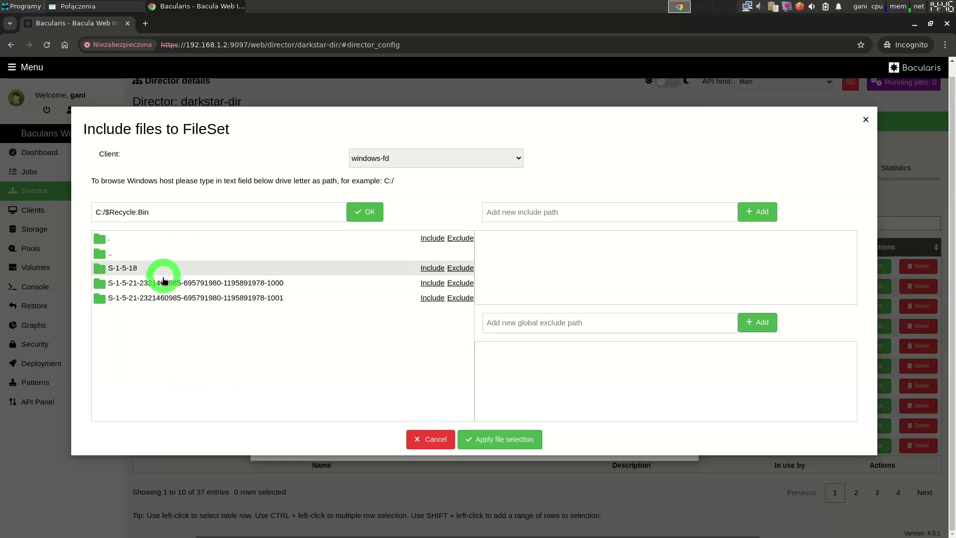
left_click_drag(162, 281, 538, 358)
left_click(498, 436)
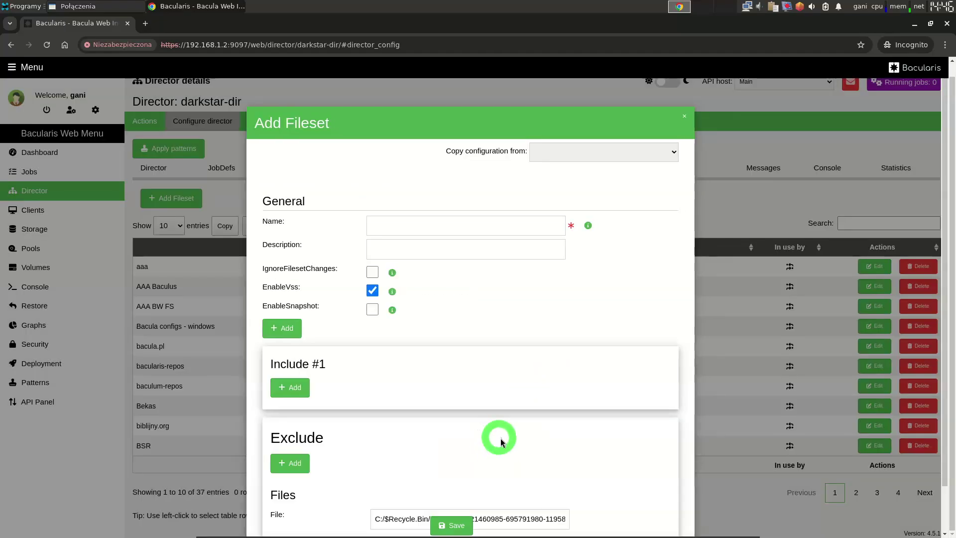
scroll(498, 437, "down", 1)
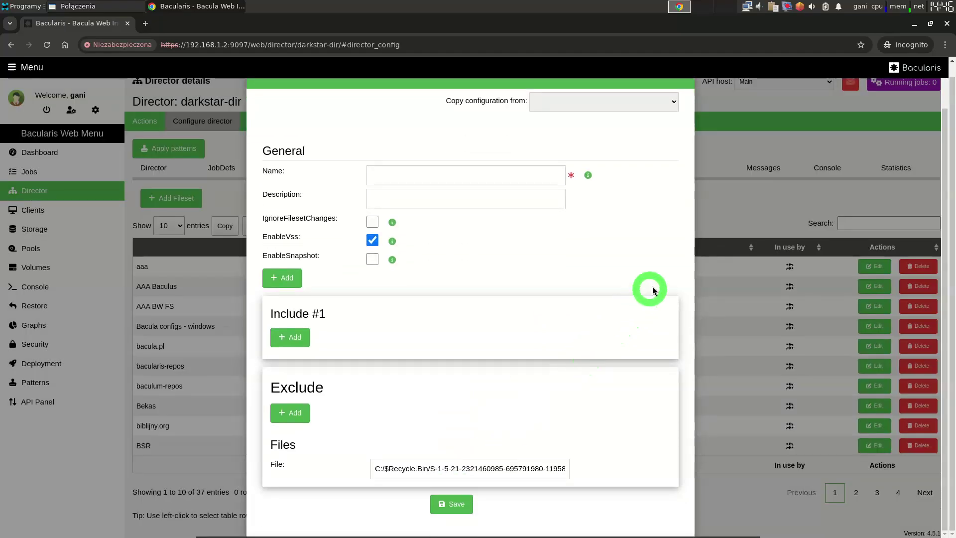